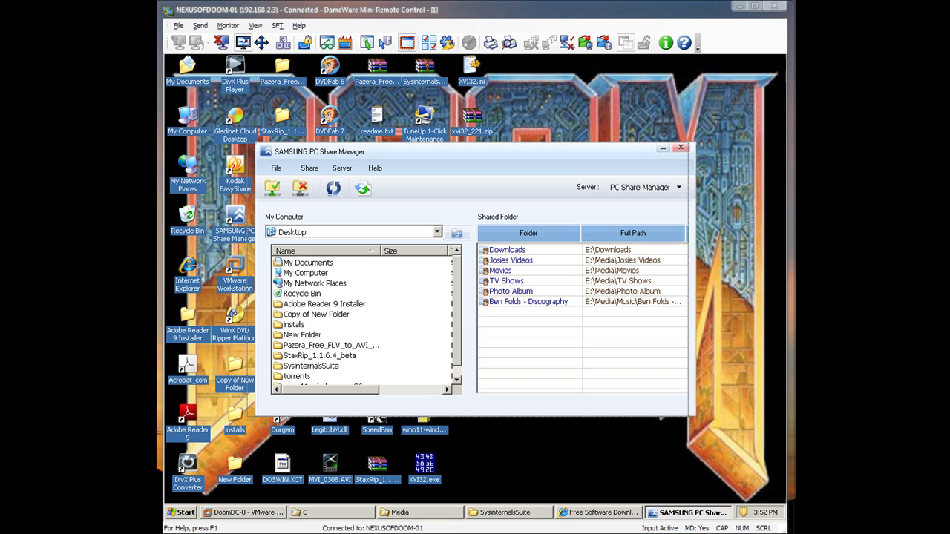
- Review the device policy list of accepted and denied devices, and close it without changing anything
left_click_drag(475, 152, 467, 152)
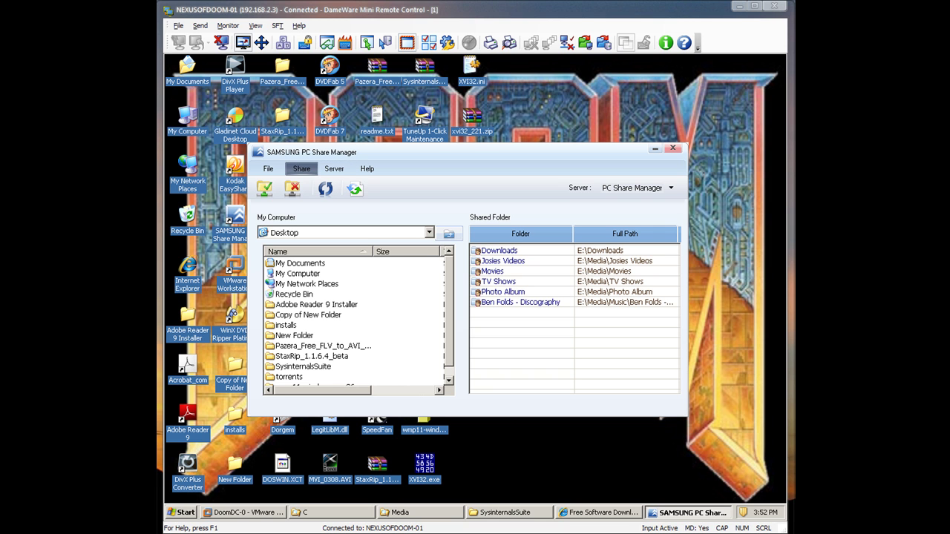
left_click(301, 168)
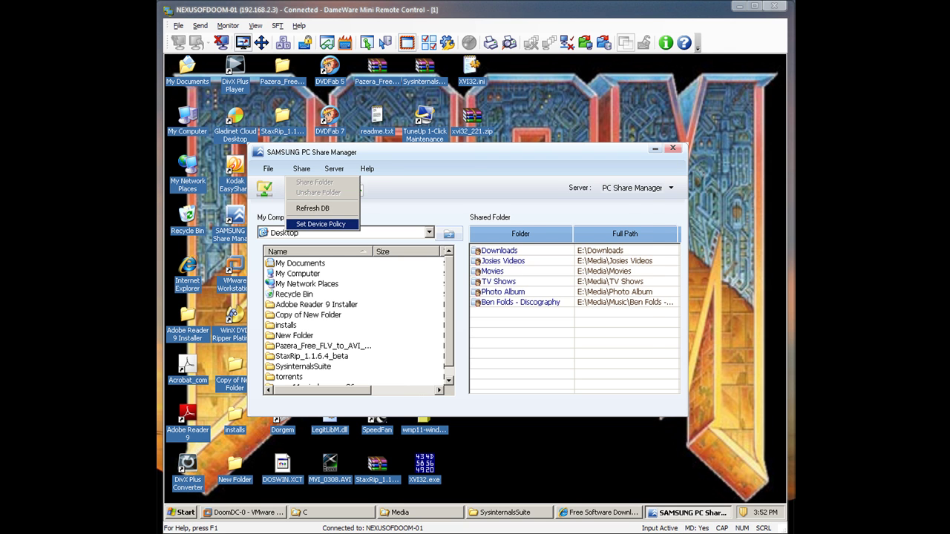
left_click(321, 224)
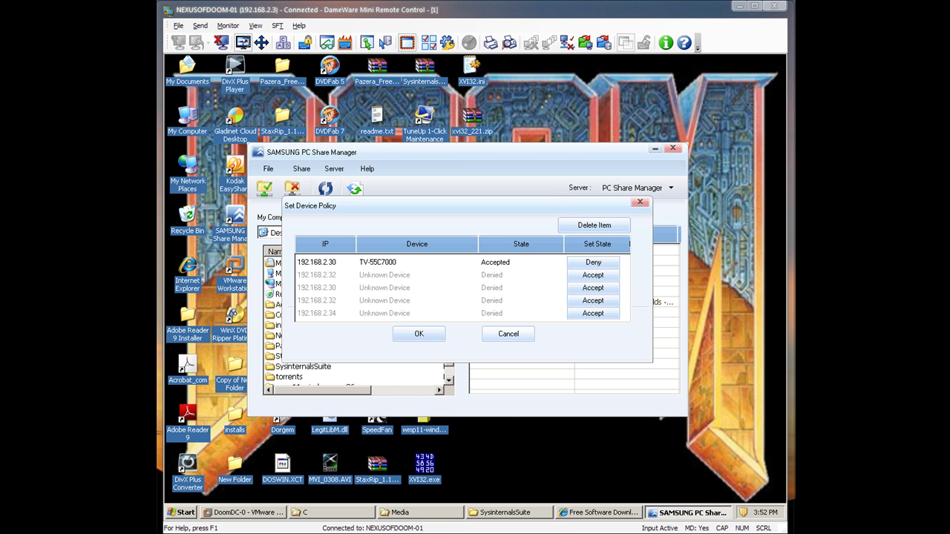
left_click(509, 334)
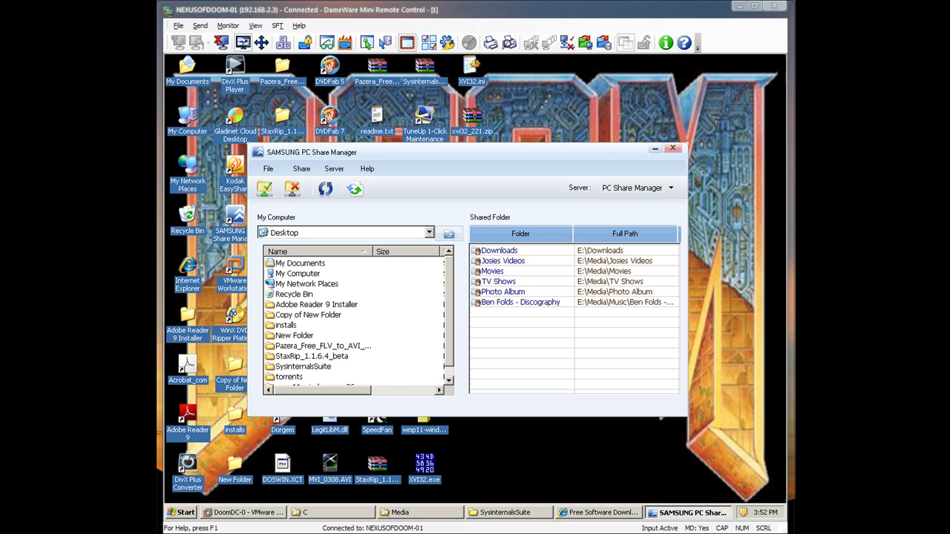
- Browse My Computer to the RAID5 (E:) drive and select its Downloads folder
double_click(298, 274)
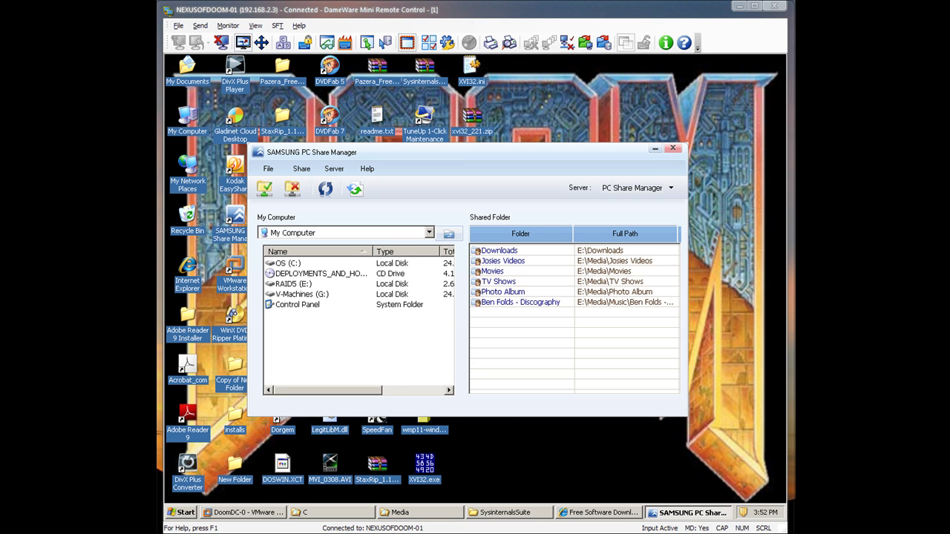
double_click(294, 285)
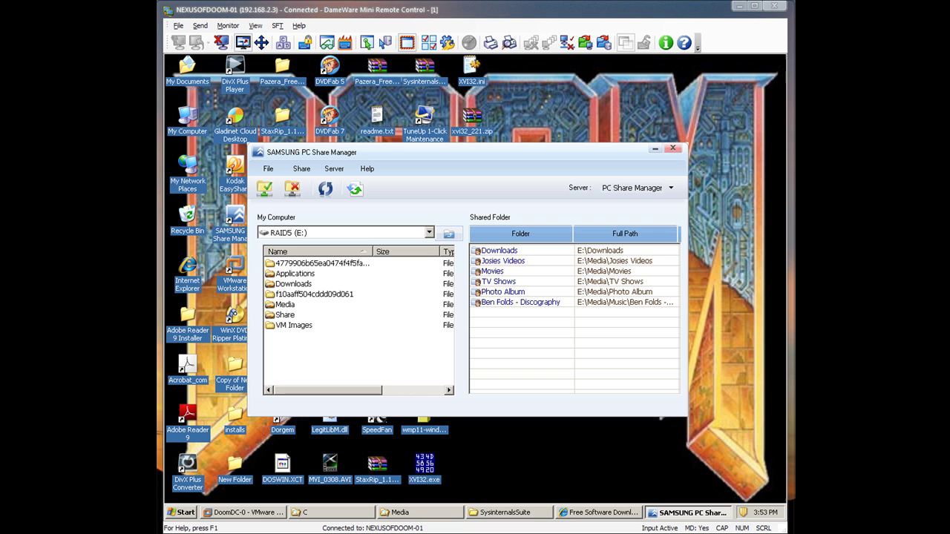
left_click(293, 284)
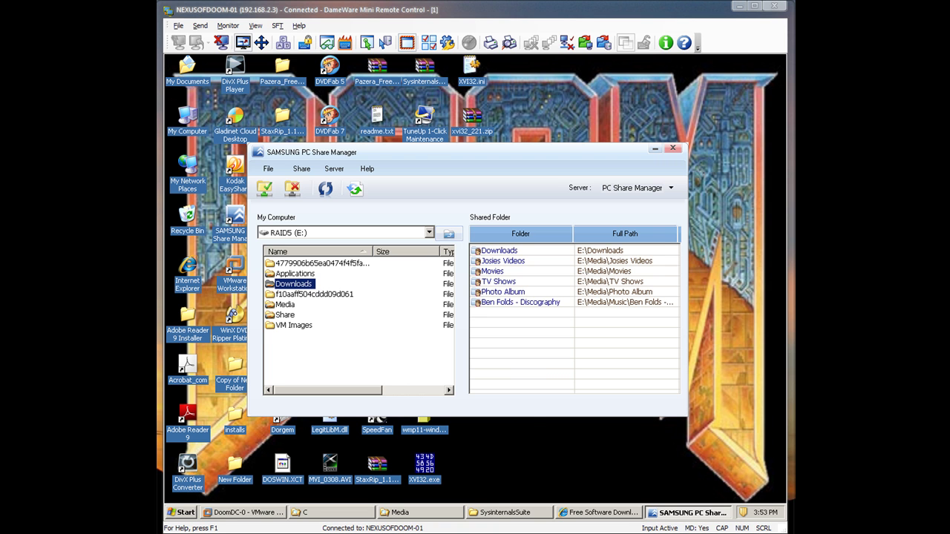
- Switch to the Media folder window and examine the MTA file inside the Alice In Wonderland folder under E:\Downloads
left_click(420, 513)
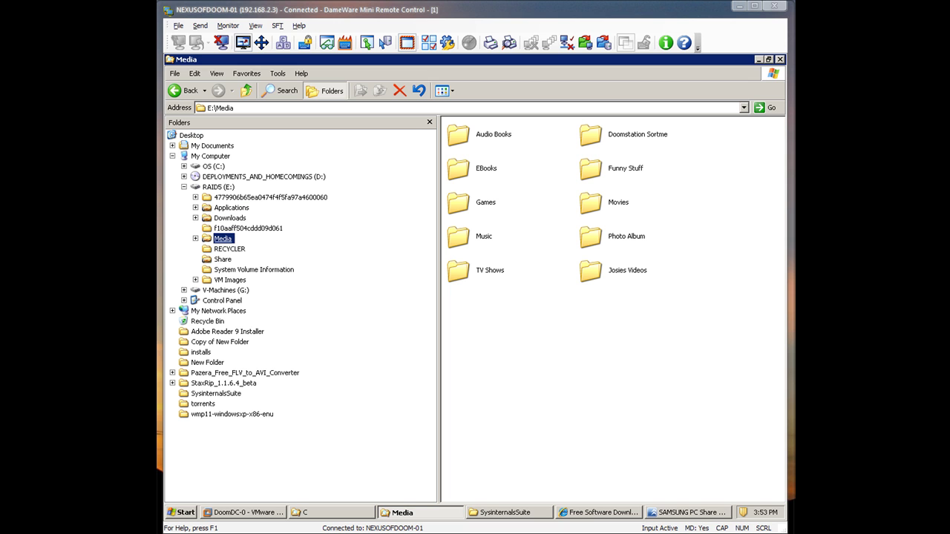
left_click(196, 239)
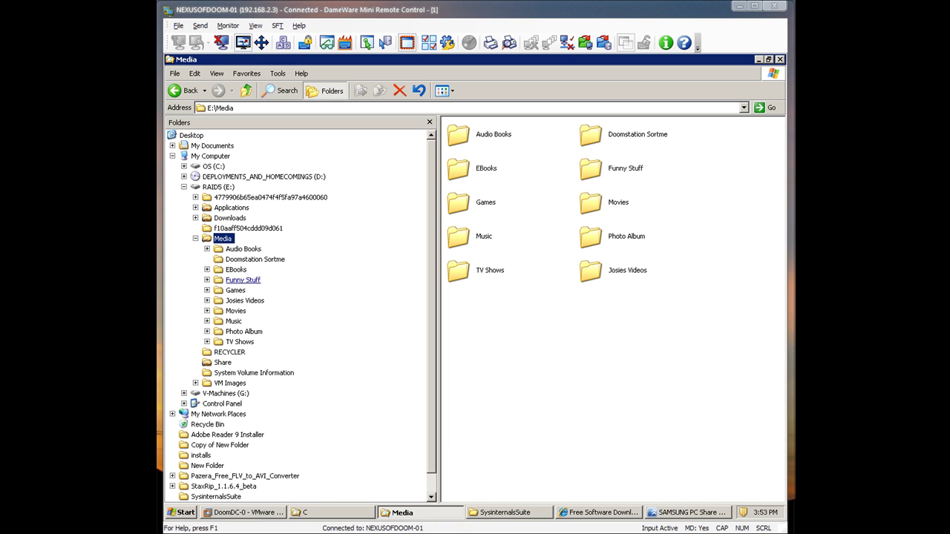
left_click(231, 218)
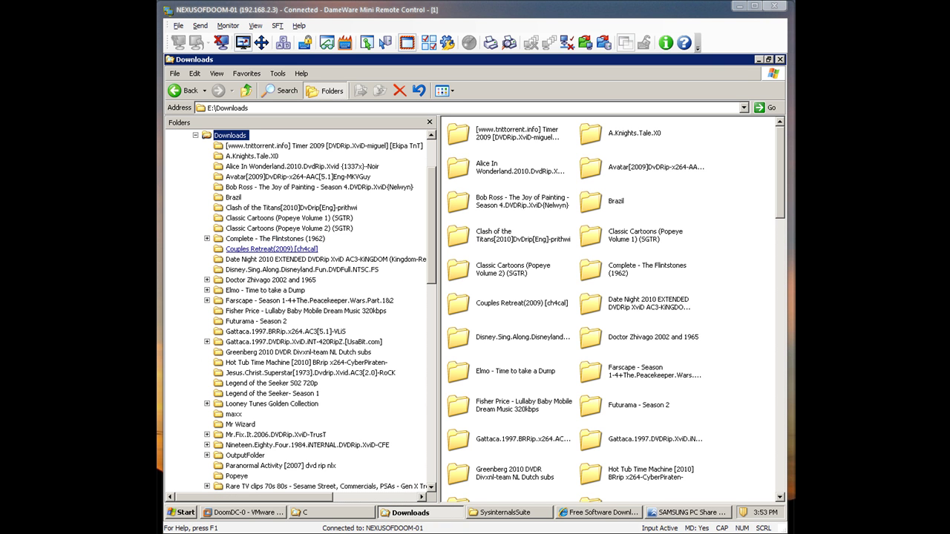
left_click(302, 166)
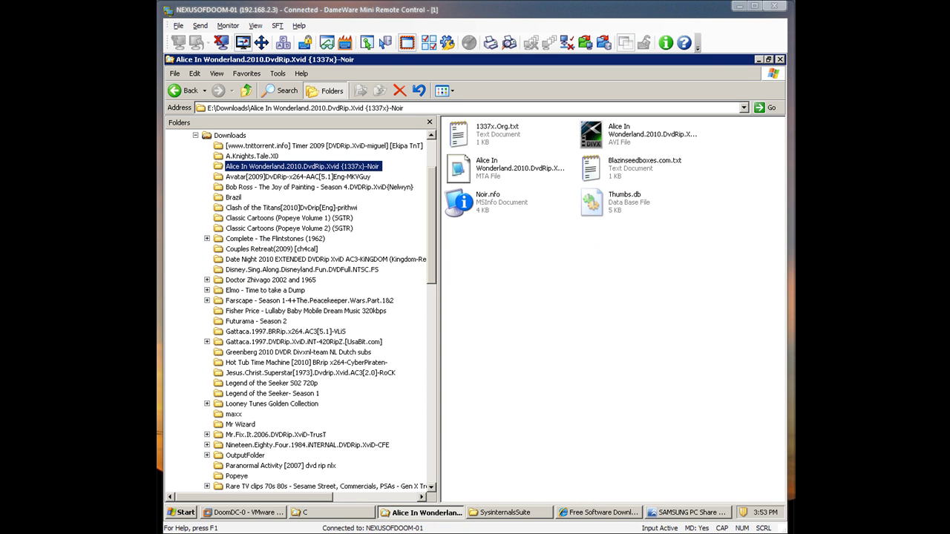
left_click(512, 168)
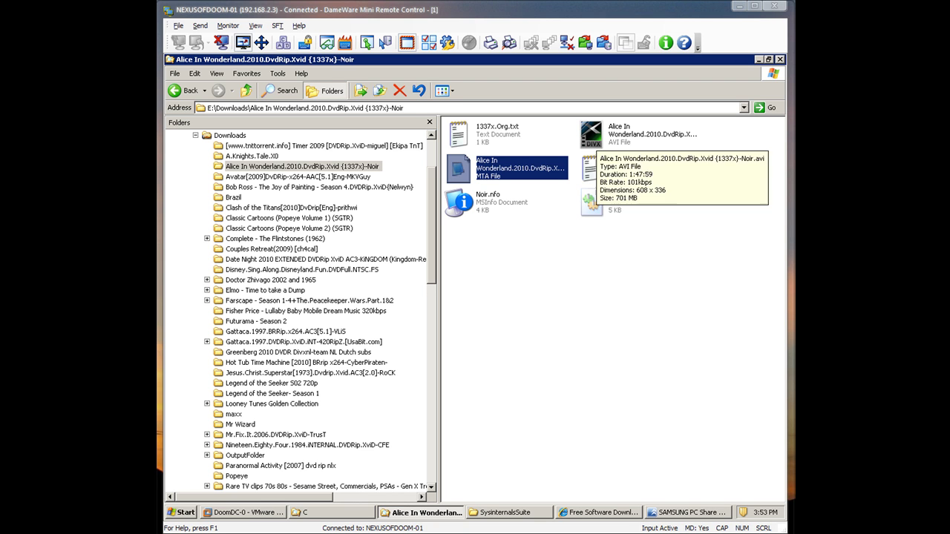
left_click(195, 135)
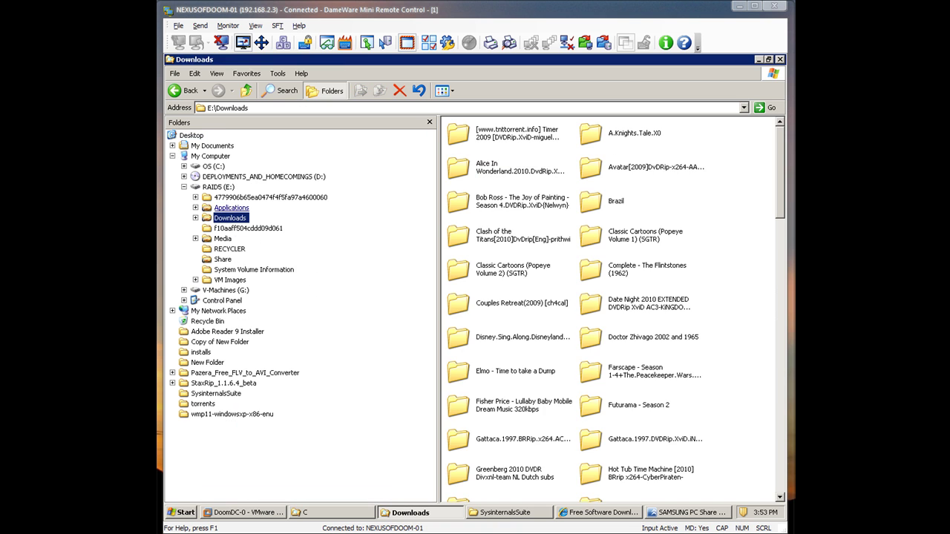
- Examine the MTA files stored beside the videos in E:\Media\Movies\C, and collapse the RAID5 (E:) folder tree
left_click(222, 239)
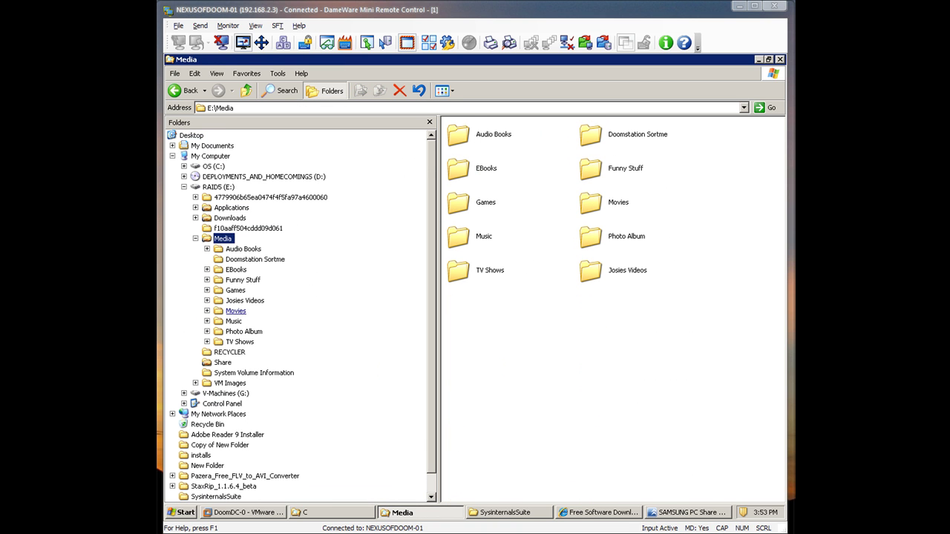
left_click(235, 311)
left_click(239, 300)
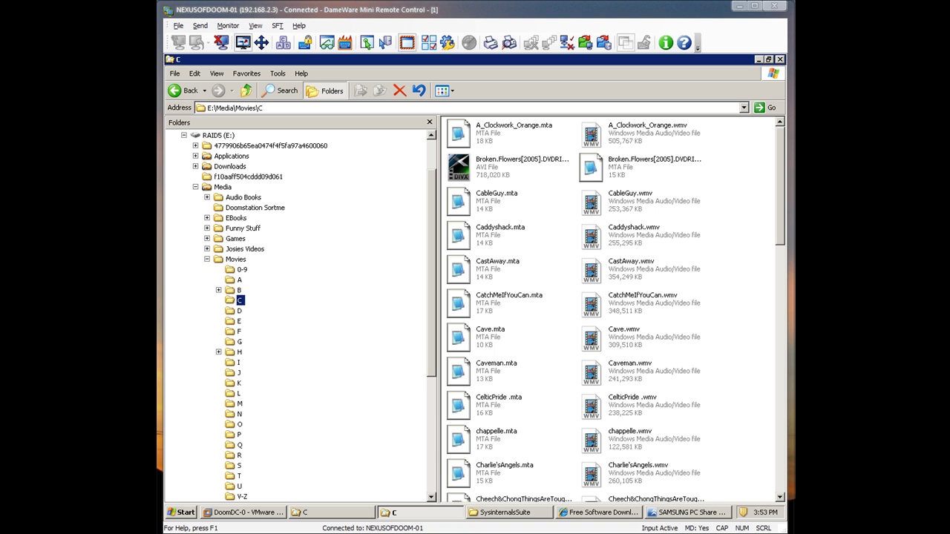
left_click(494, 201)
scroll(494, 200, "down", 3)
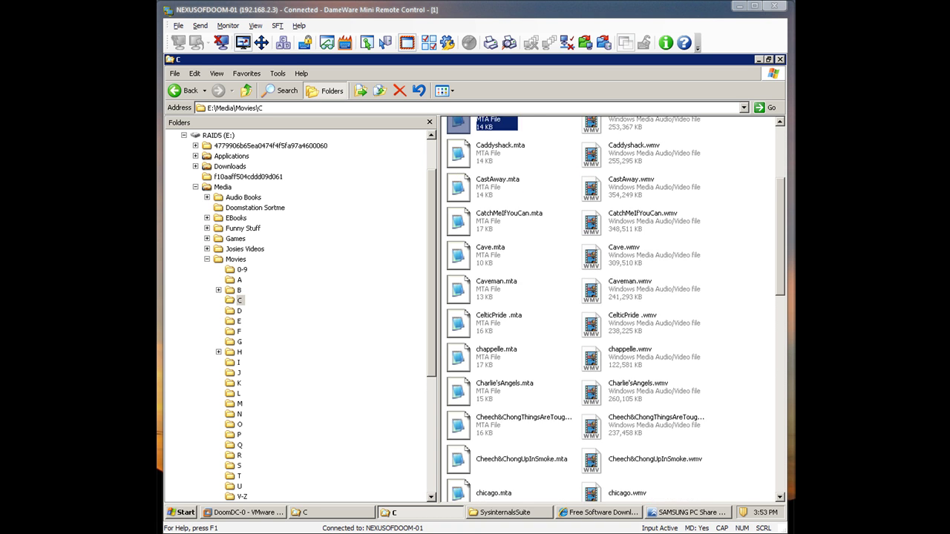
scroll(494, 201, "down", 2)
left_click(495, 199)
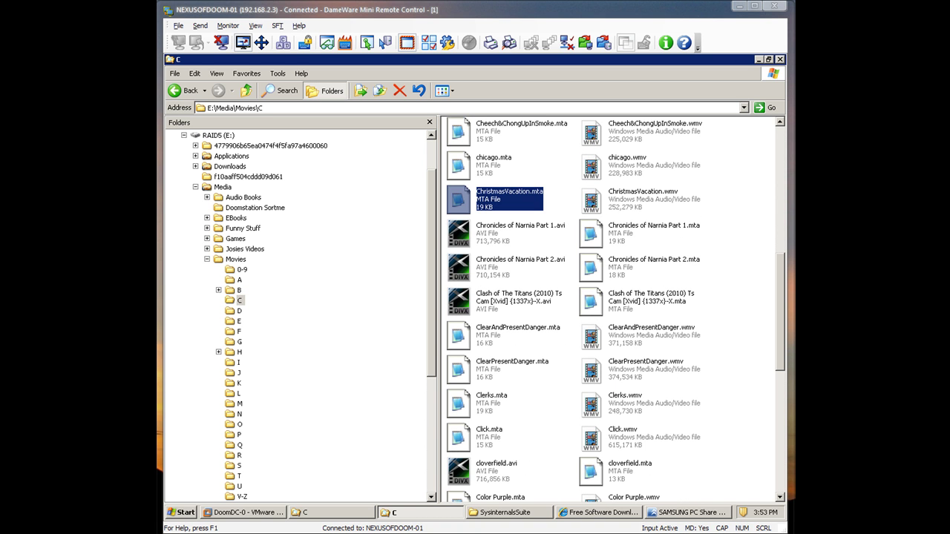
scroll(616, 309, "down", 5)
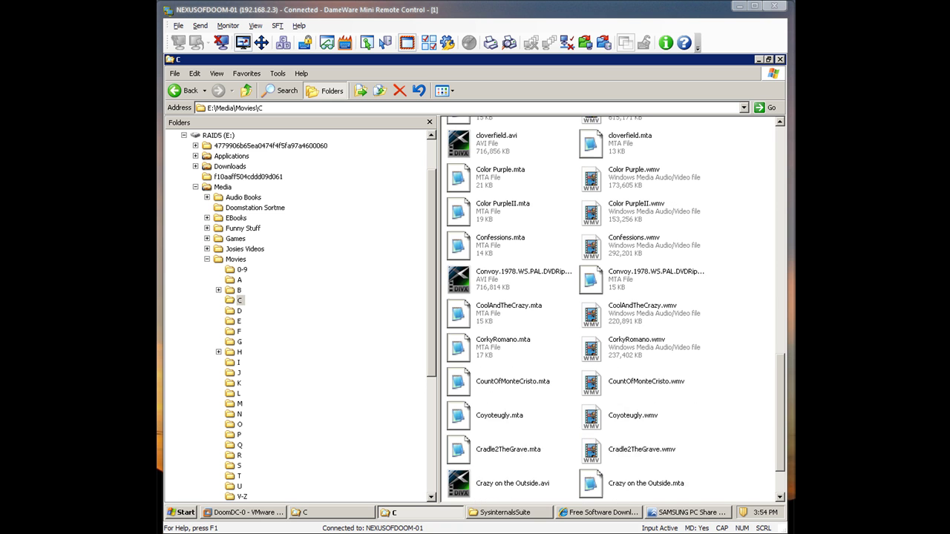
left_click(501, 216)
scroll(502, 216, "down", 1)
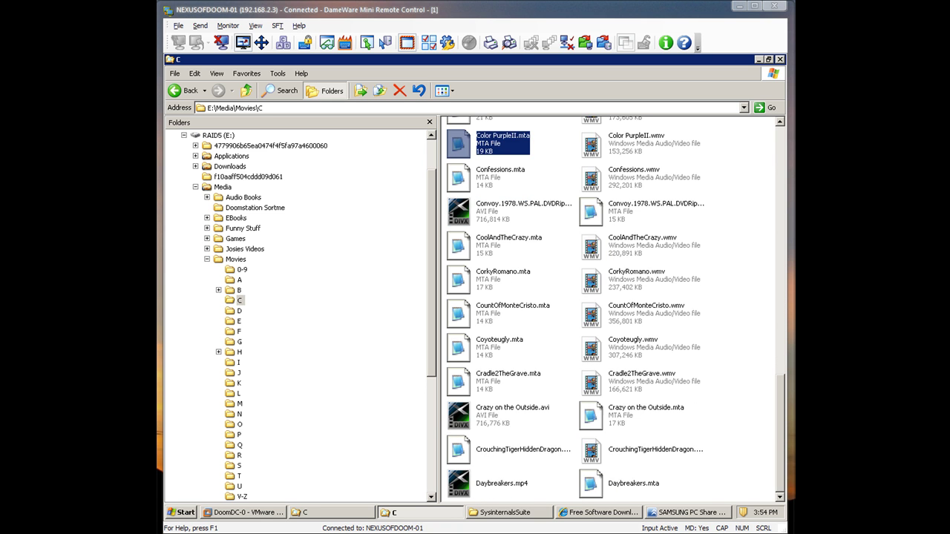
scroll(502, 216, "up", 1)
scroll(616, 310, "up", 9)
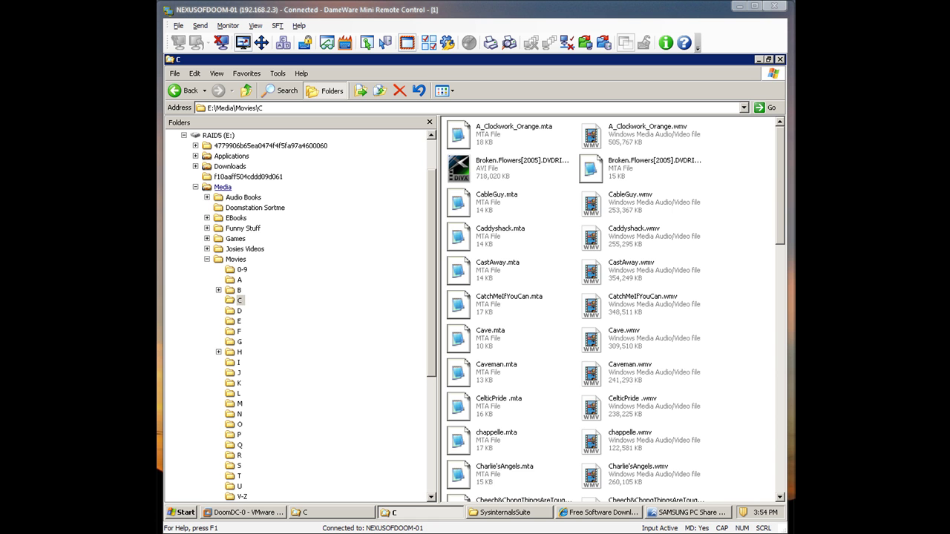
left_click(195, 187)
left_click(184, 187)
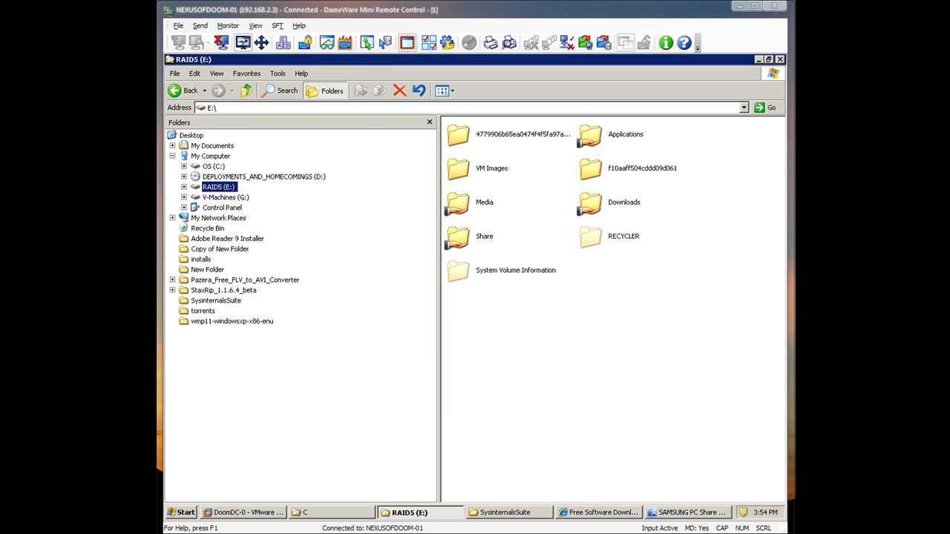
- Return to SAMSUNG PC Share Manager, browse to E:\Media and select the Music folder
left_click(688, 513)
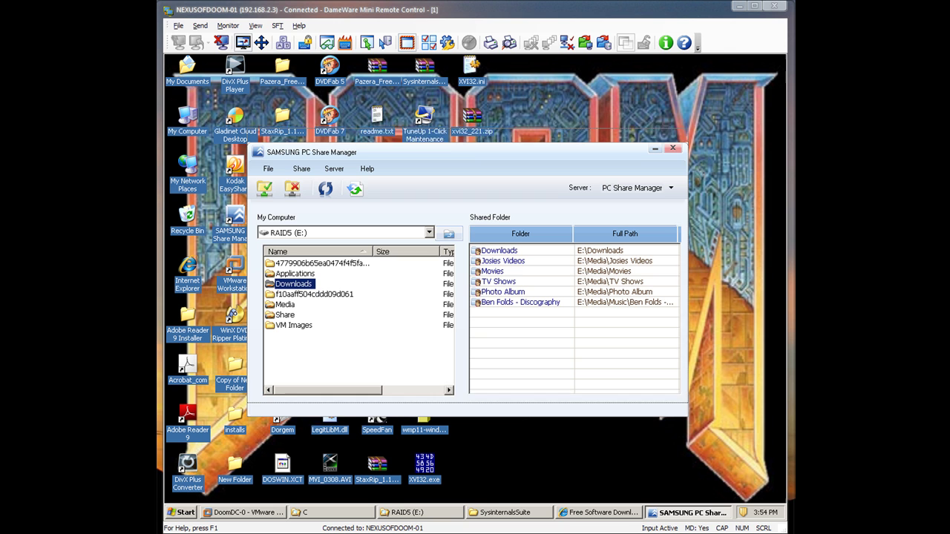
left_click_drag(468, 153, 467, 138)
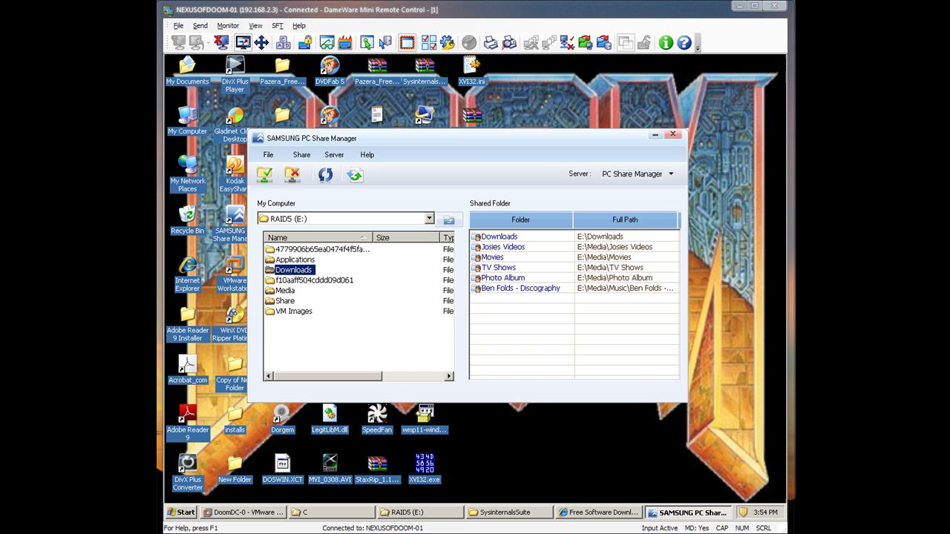
double_click(285, 291)
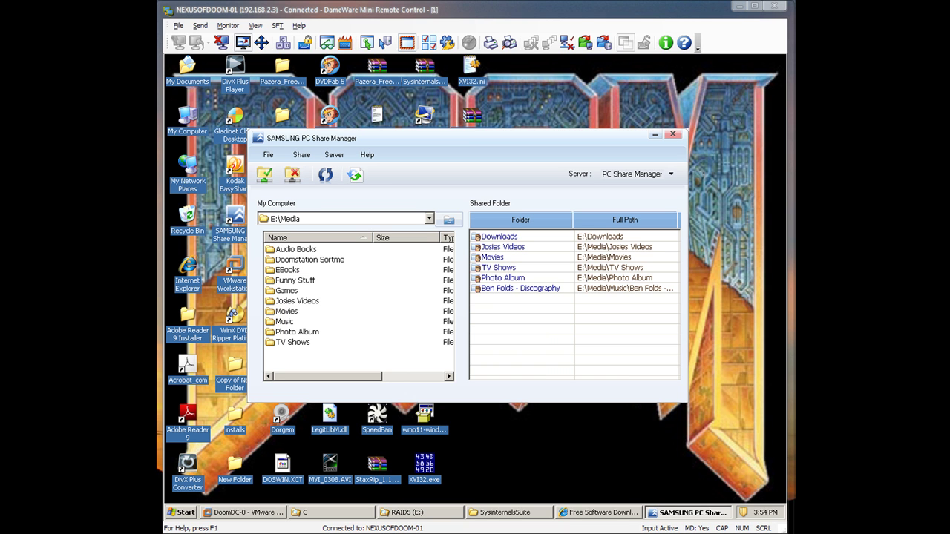
left_click(285, 322)
left_click_drag(519, 138, 555, 178)
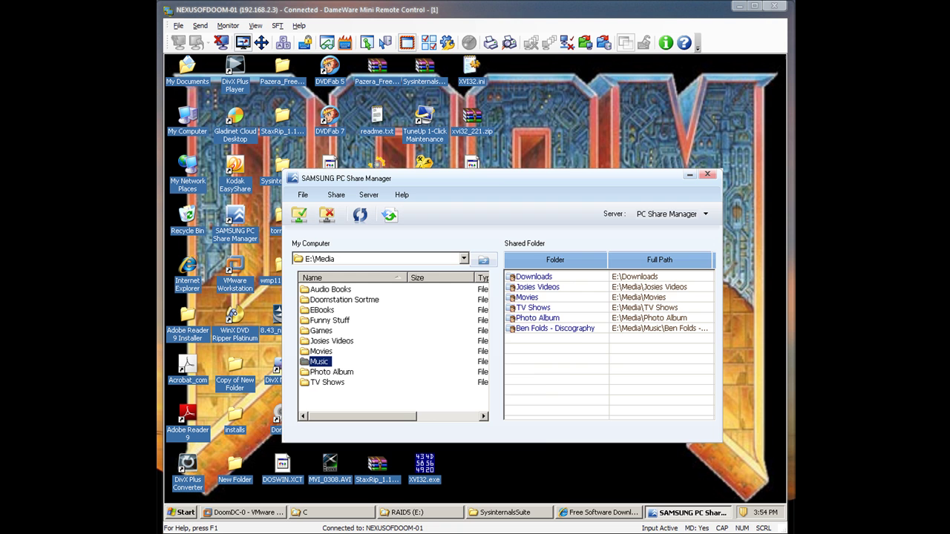
- Run Procmon.exe from the SysinternalsSuite folder, look over its captured events beside SAMSUNG PC Share Manager, and close it
double_click(276, 167)
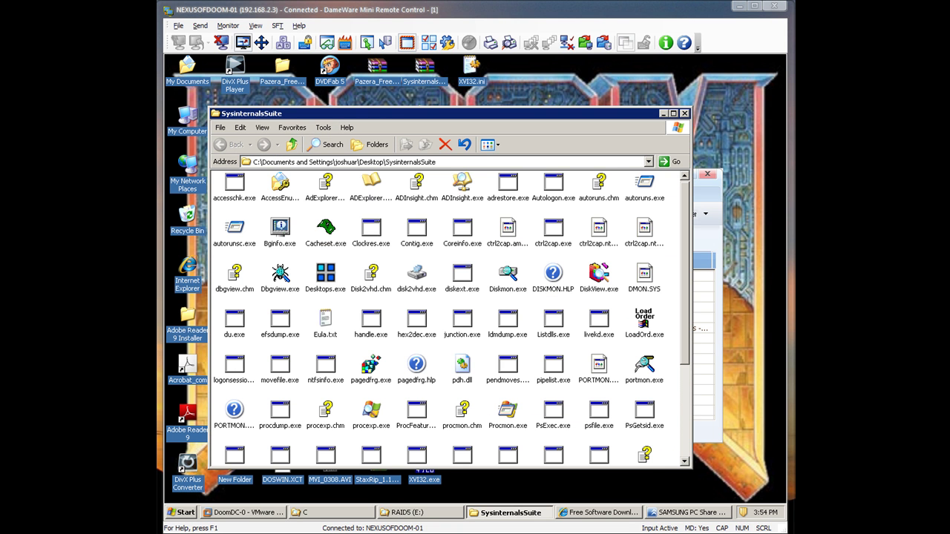
double_click(507, 411)
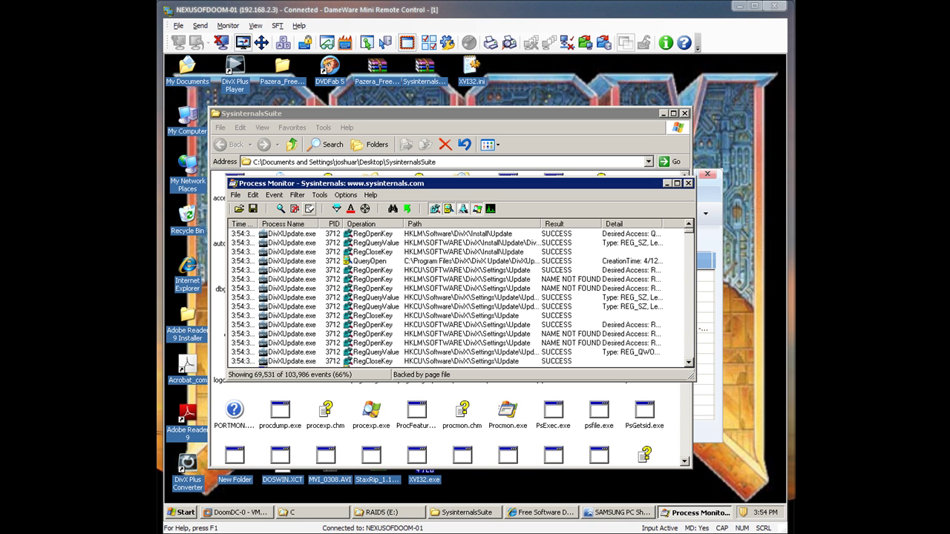
left_click(618, 512)
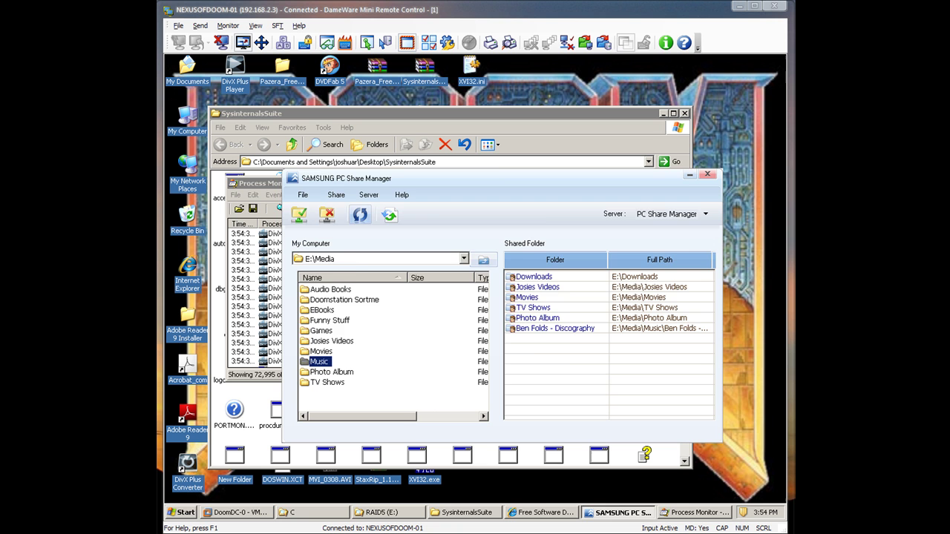
left_click(695, 513)
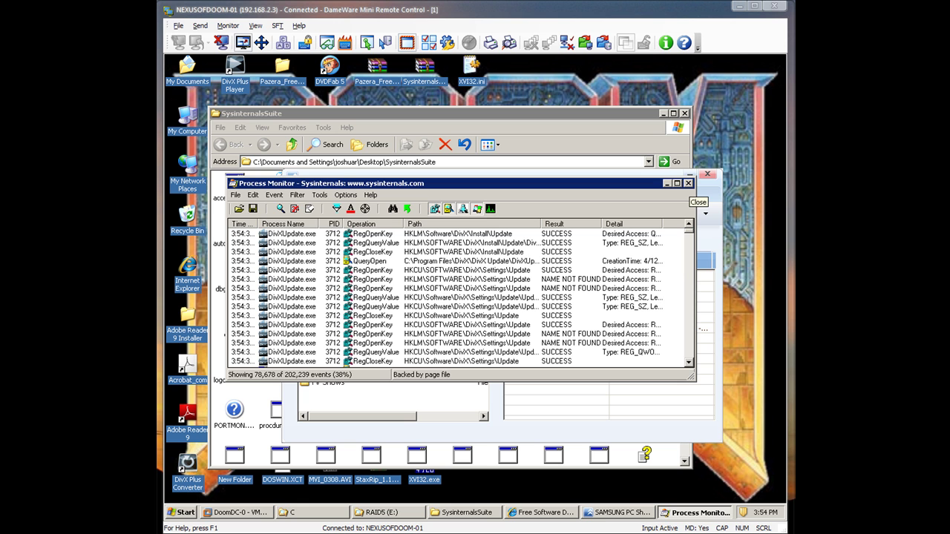
left_click(688, 182)
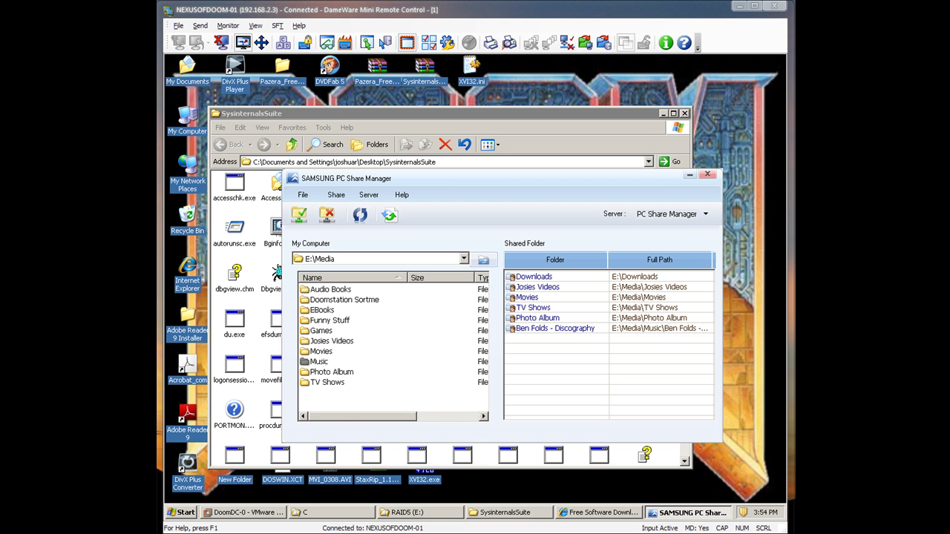
- Open the Windows Services console from the Control Panel's Administrative Tools
left_click(182, 512)
mouse_move(222, 411)
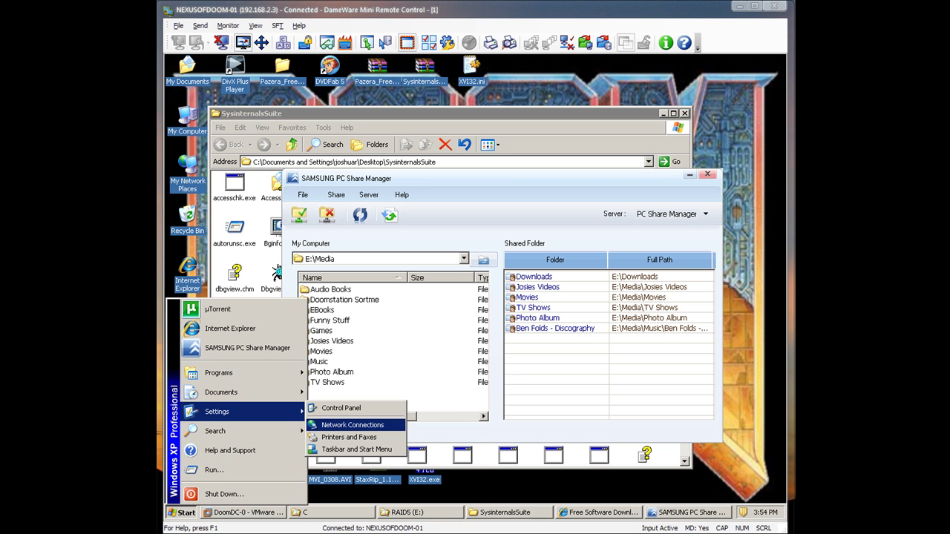
left_click(341, 408)
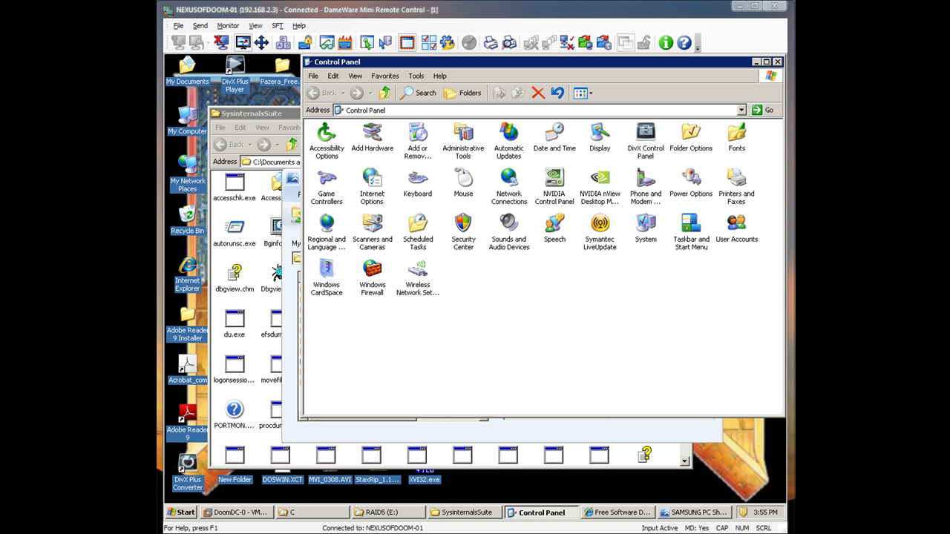
double_click(417, 135)
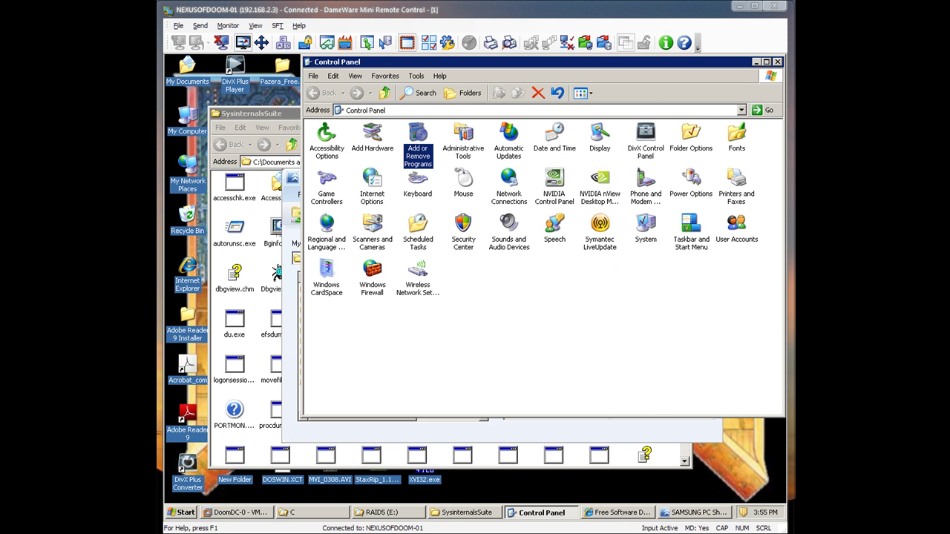
double_click(463, 137)
double_click(366, 205)
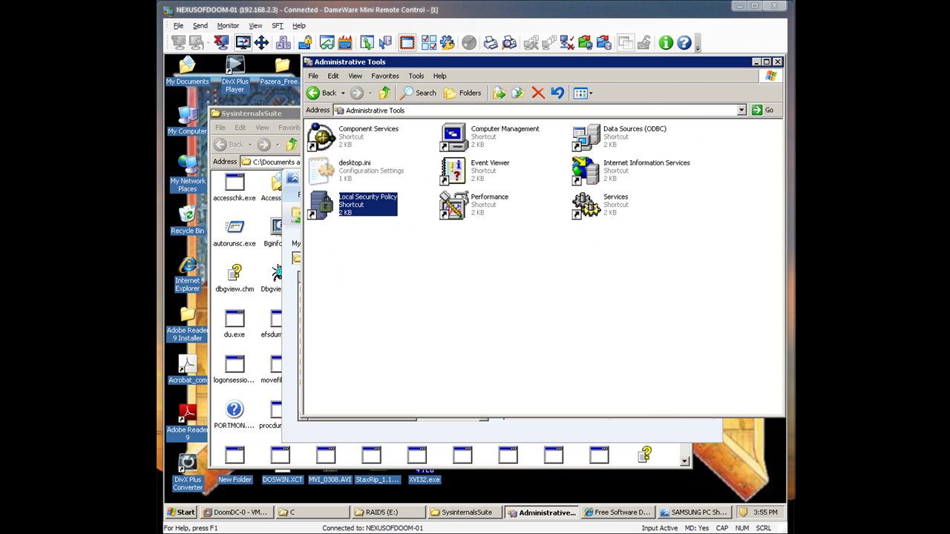
double_click(602, 204)
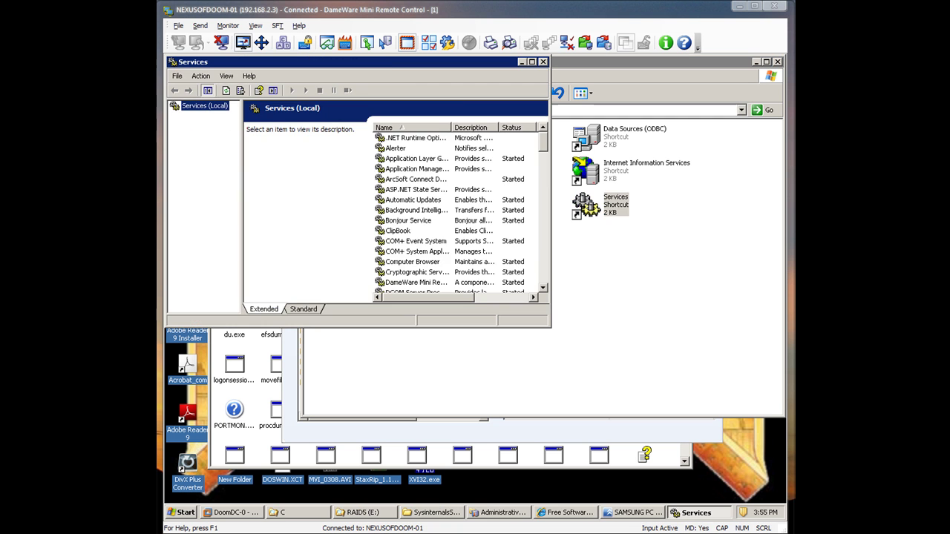
- Show the services in the Standard view, select SAMSUNG AllShare Service and widen the Name column to fit the full service names
scroll(456, 215, "down", 8)
left_click(304, 309)
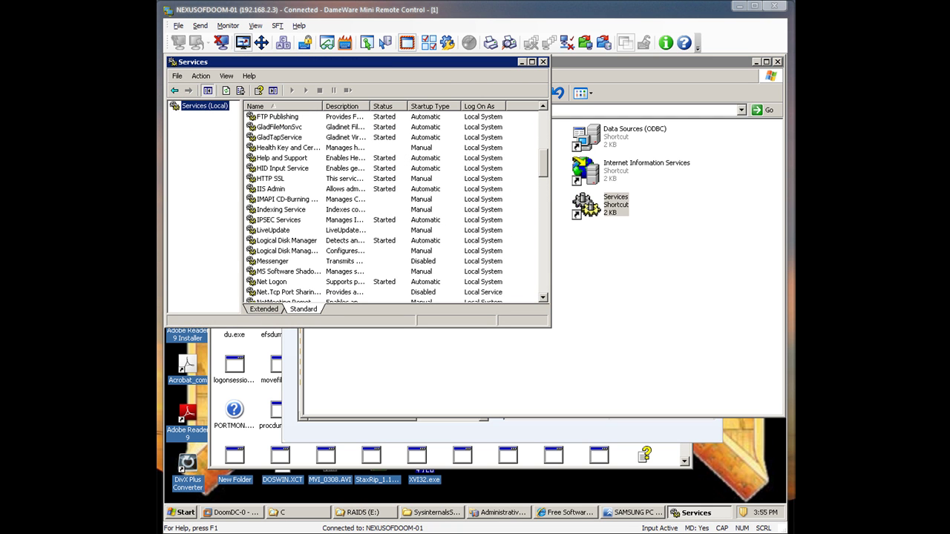
scroll(401, 208, "down", 10)
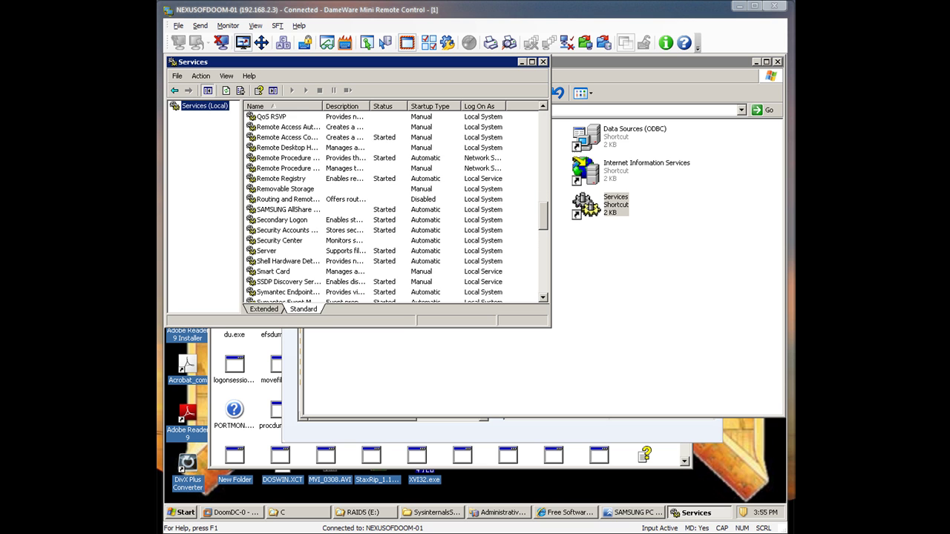
left_click(288, 210)
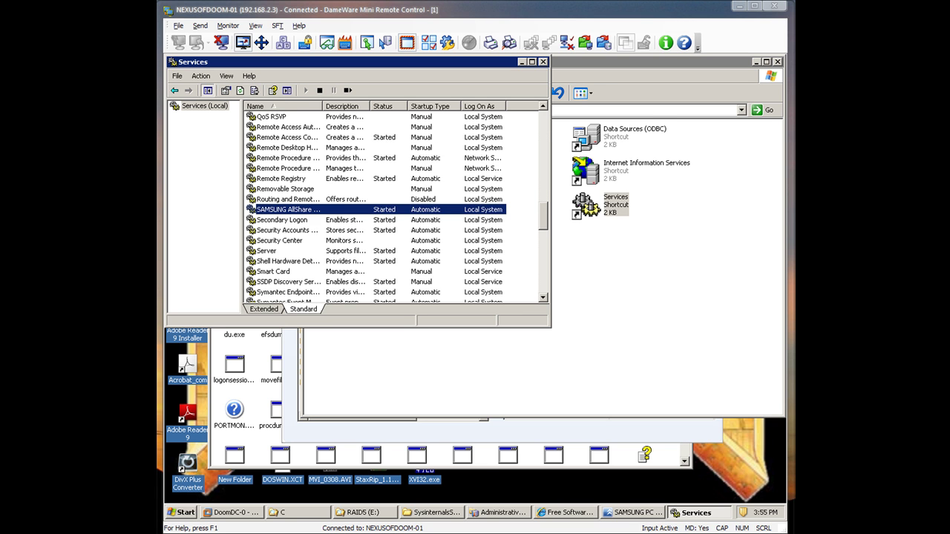
double_click(323, 106)
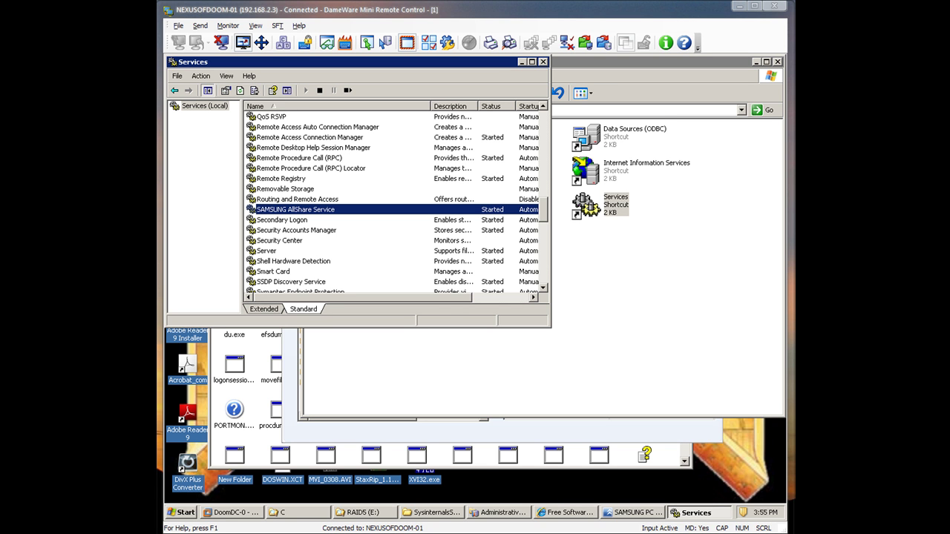
- Close the Services console and Administrative Tools, and minimize the SysinternalsSuite folder to return to SAMSUNG PC Share Manager
left_click(543, 62)
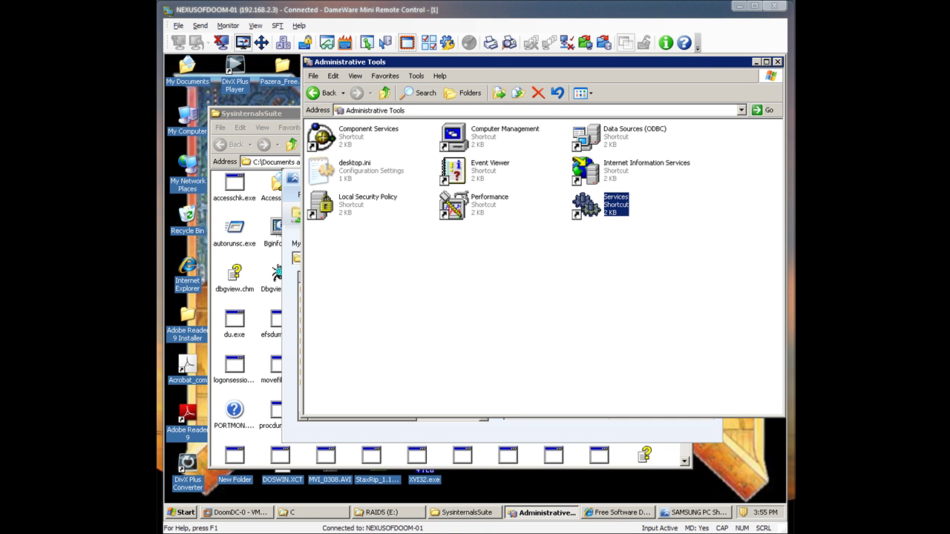
key("alt+F4")
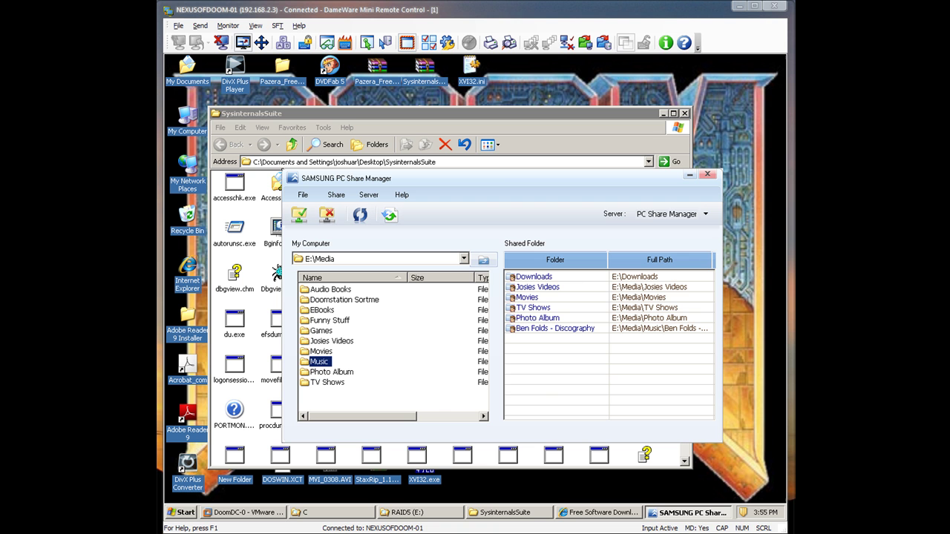
key("alt+Tab")
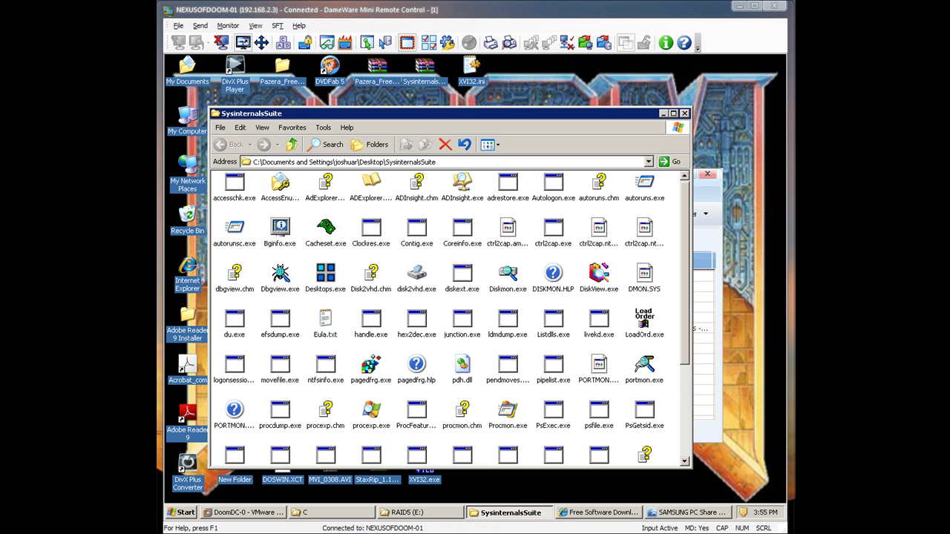
left_click(509, 512)
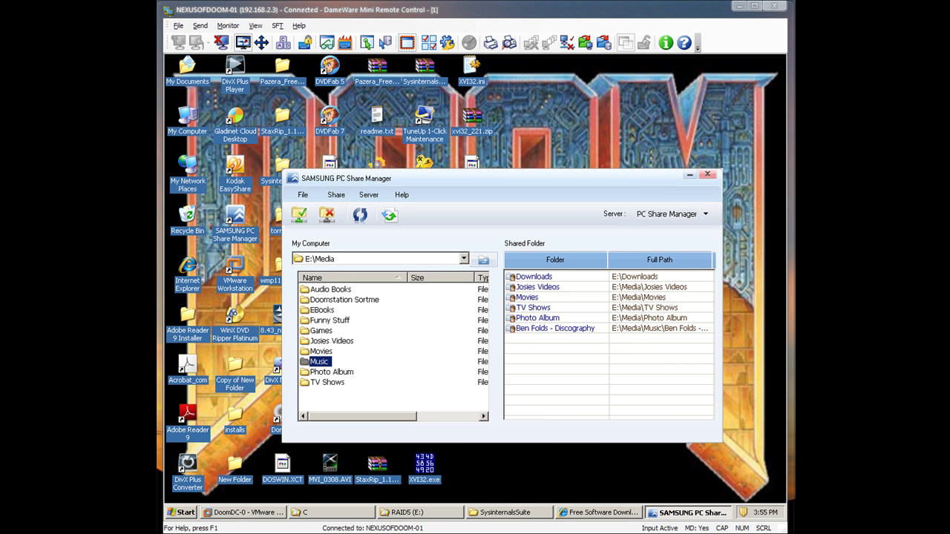